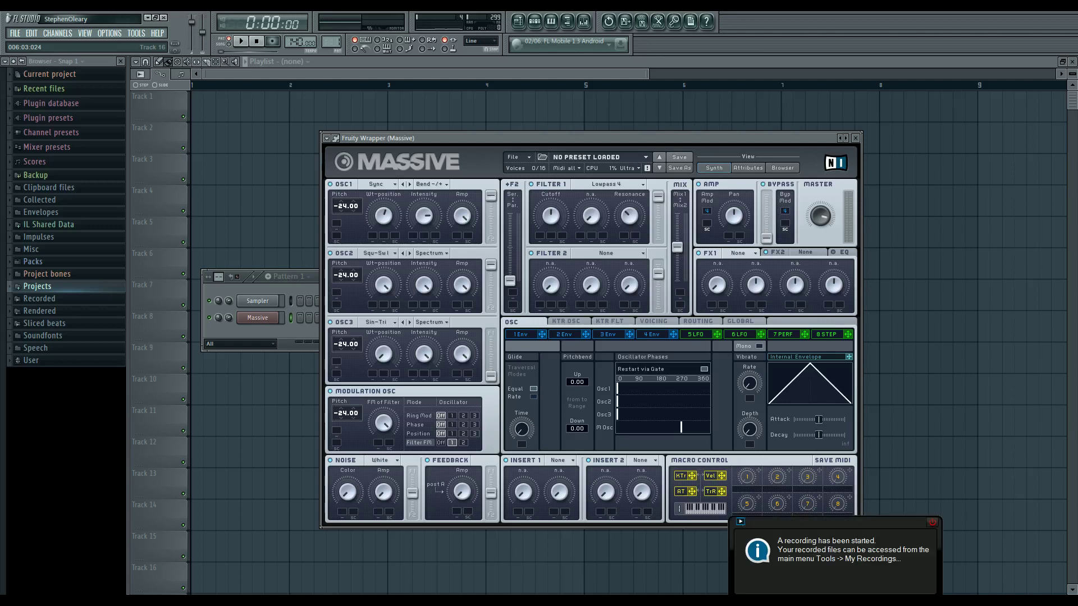
Audition the starting Massive patch with a couple of keyboard notes.
{"action": "left_click_drag", "start_coordinate": [470, 140], "coordinate": [477, 134]}
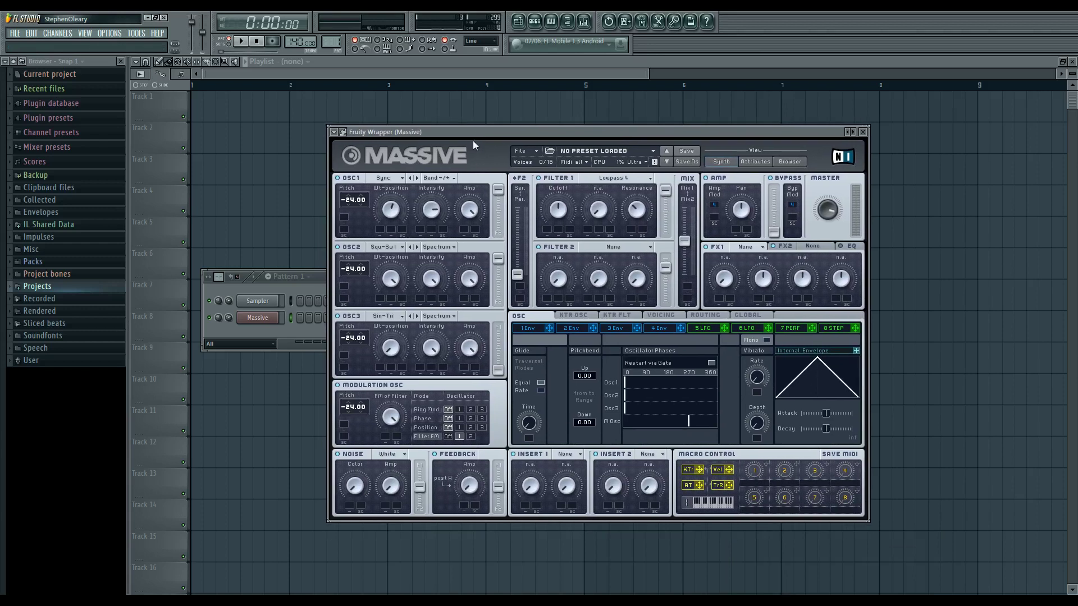
{"action": "left_click_drag", "start_coordinate": [476, 130], "coordinate": [473, 132]}
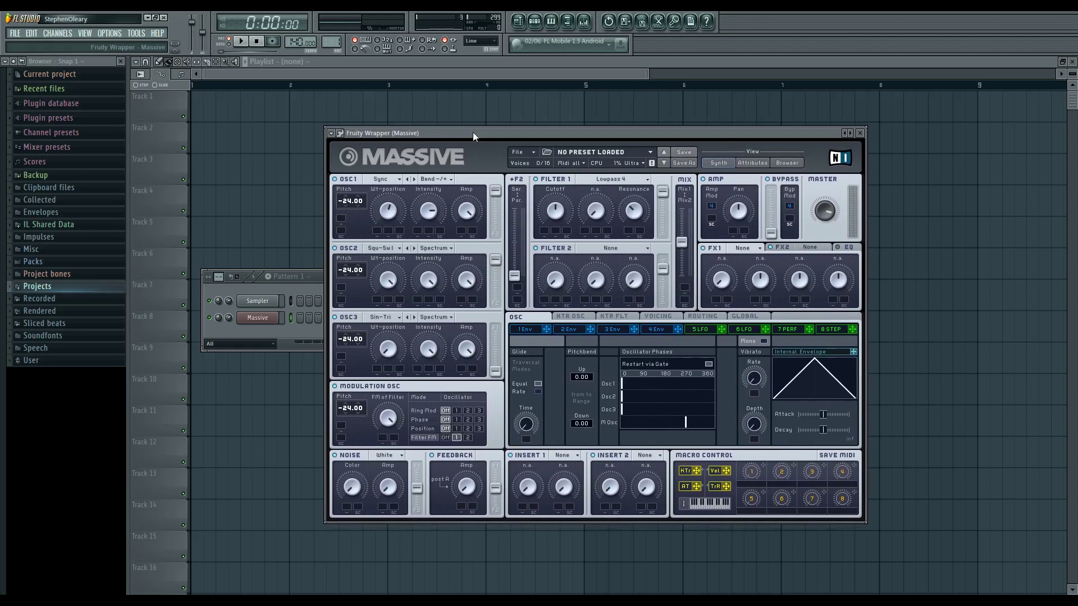
{"action": "key", "text": "x"}
{"action": "key", "text": "z"}
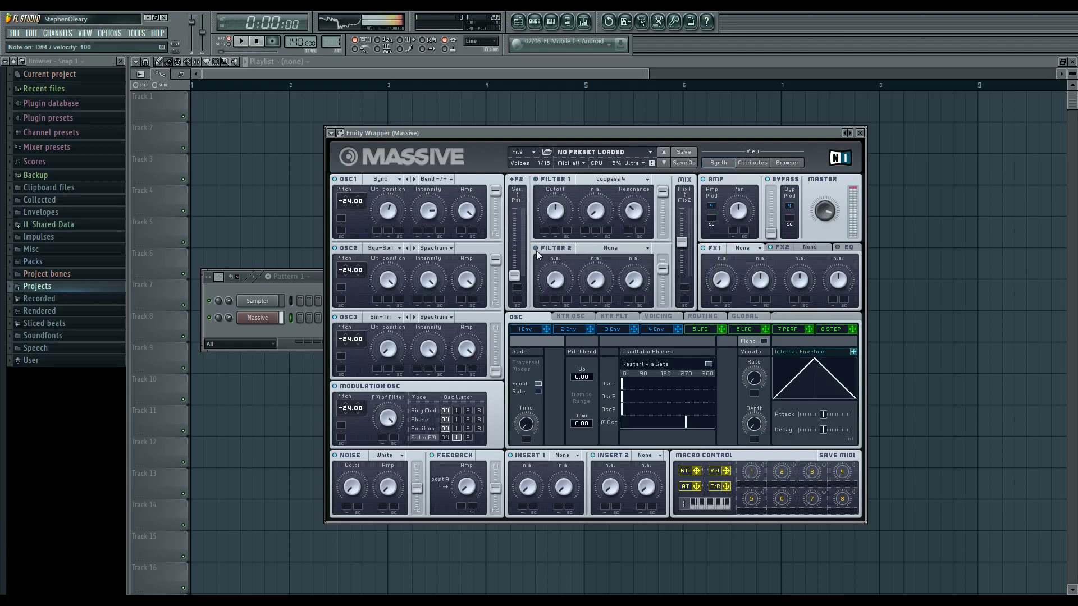
Switch the modulation oscillator off and raise OSC1's Wt-position while playing test notes.
{"action": "key", "text": "g"}
{"action": "left_click", "coordinate": [334, 386]}
{"action": "key", "text": "c"}
{"action": "left_click_drag", "start_coordinate": [389, 216], "coordinate": [398, 193]}
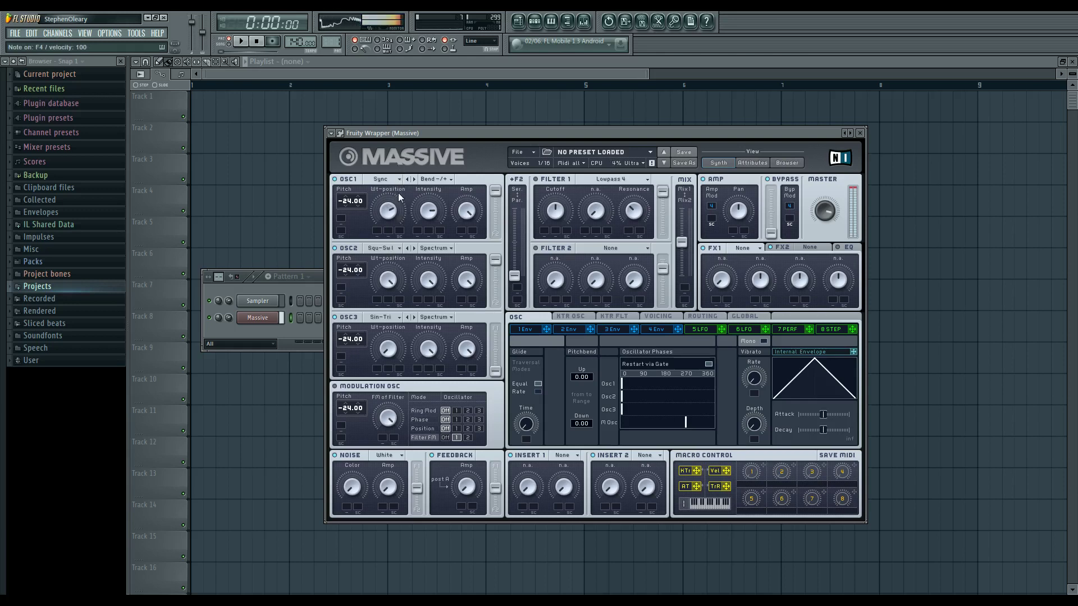
Toggle OSC2, sweep OSC1's Wt-position and lower its Intensity to around the middle while playing test notes.
{"action": "left_click", "coordinate": [334, 247]}
{"action": "key", "text": "c"}
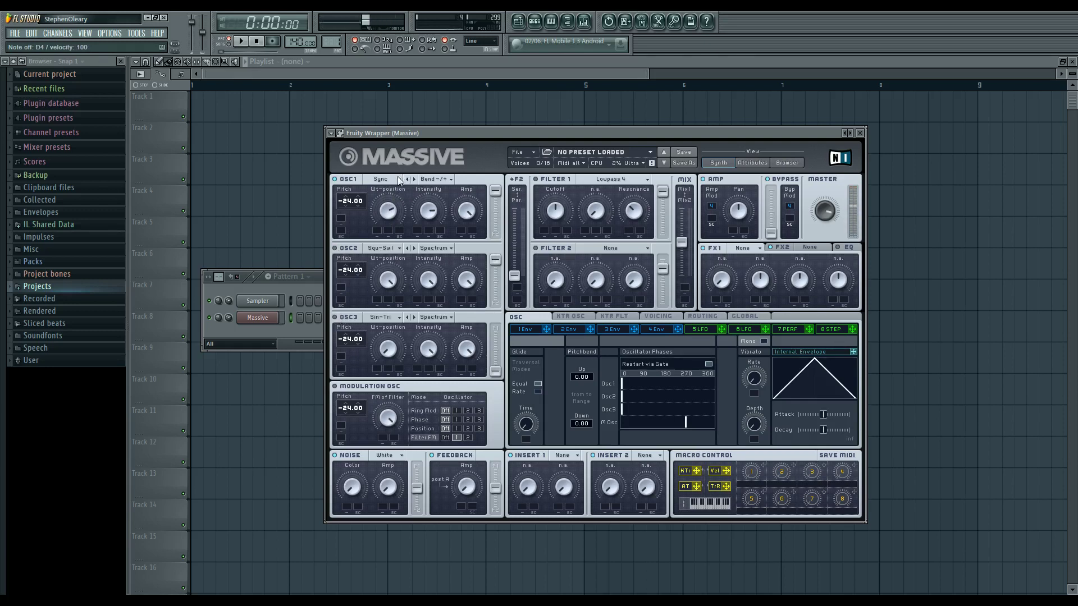
{"action": "mouse_move", "coordinate": [391, 205]}
{"action": "left_mouse_down"}
{"action": "mouse_move", "coordinate": [389, 241]}
{"action": "mouse_move", "coordinate": [399, 240]}
{"action": "mouse_move", "coordinate": [401, 187]}
{"action": "left_mouse_up"}
{"action": "left_click_drag", "start_coordinate": [432, 218], "coordinate": [424, 243]}
{"action": "key", "text": "c"}
{"action": "key", "text": "c"}
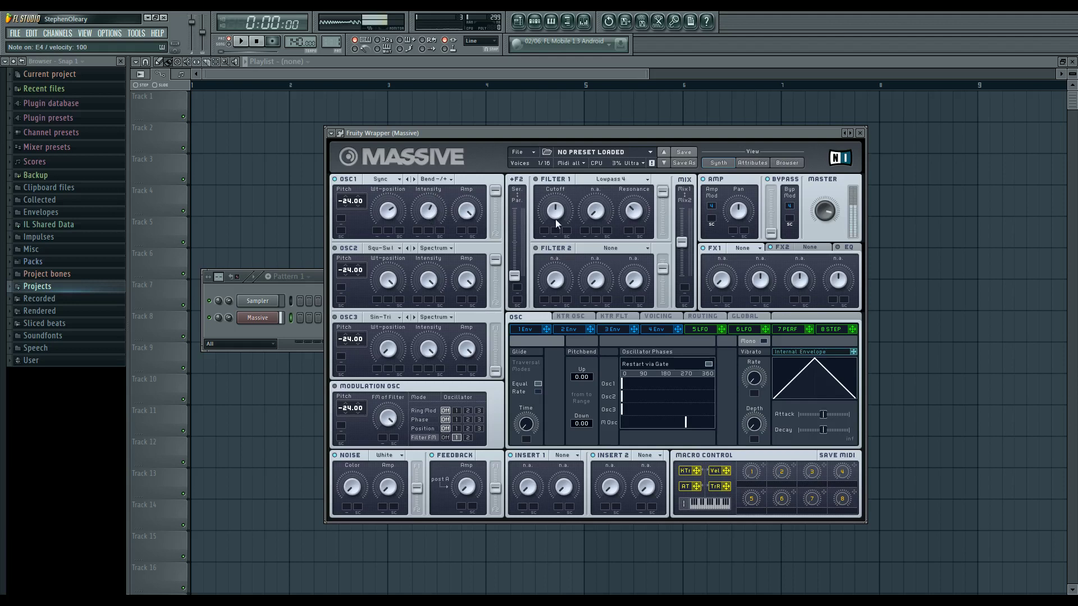
Toggle Filter 1, raise OSC1's Intensity to maximum and readjust its Wt-position while playing test notes.
{"action": "left_click", "coordinate": [537, 179]}
{"action": "key", "text": "c"}
{"action": "key", "text": "c"}
{"action": "key", "text": "c"}
{"action": "left_click_drag", "start_coordinate": [425, 211], "coordinate": [433, 164]}
{"action": "key", "text": "c"}
{"action": "mouse_move", "coordinate": [392, 203]}
{"action": "left_mouse_down"}
{"action": "mouse_move", "coordinate": [395, 193]}
{"action": "mouse_move", "coordinate": [390, 242]}
{"action": "mouse_move", "coordinate": [393, 199]}
{"action": "left_mouse_up"}
{"action": "key", "text": "x"}
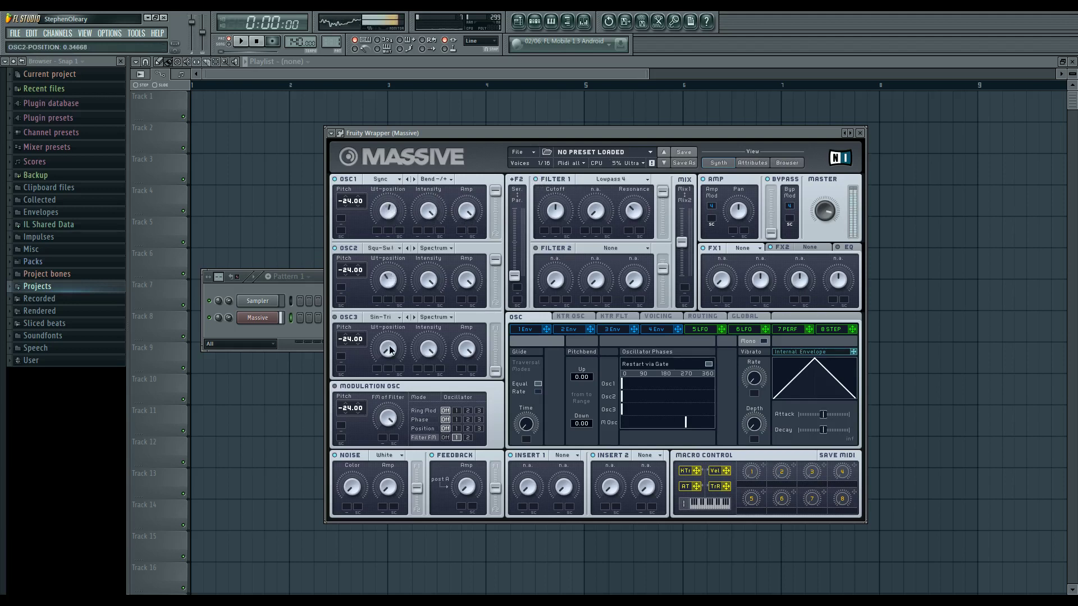
Sweep Filter 1's Cutoff and adjust its Resonance while playing test notes.
{"action": "key", "text": "b"}
{"action": "key", "text": "c"}
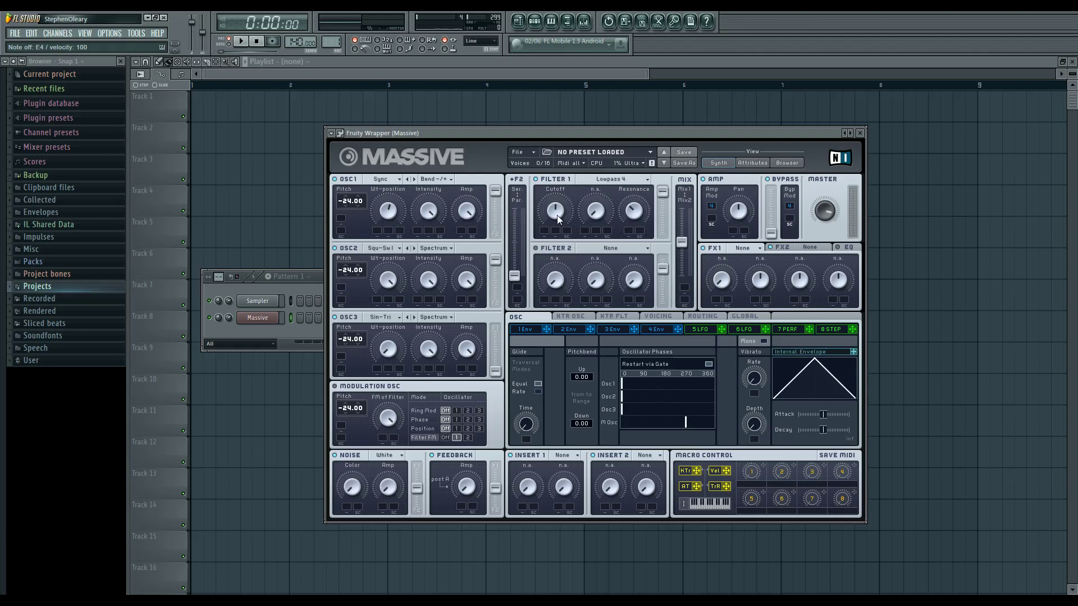
{"action": "key", "text": "c"}
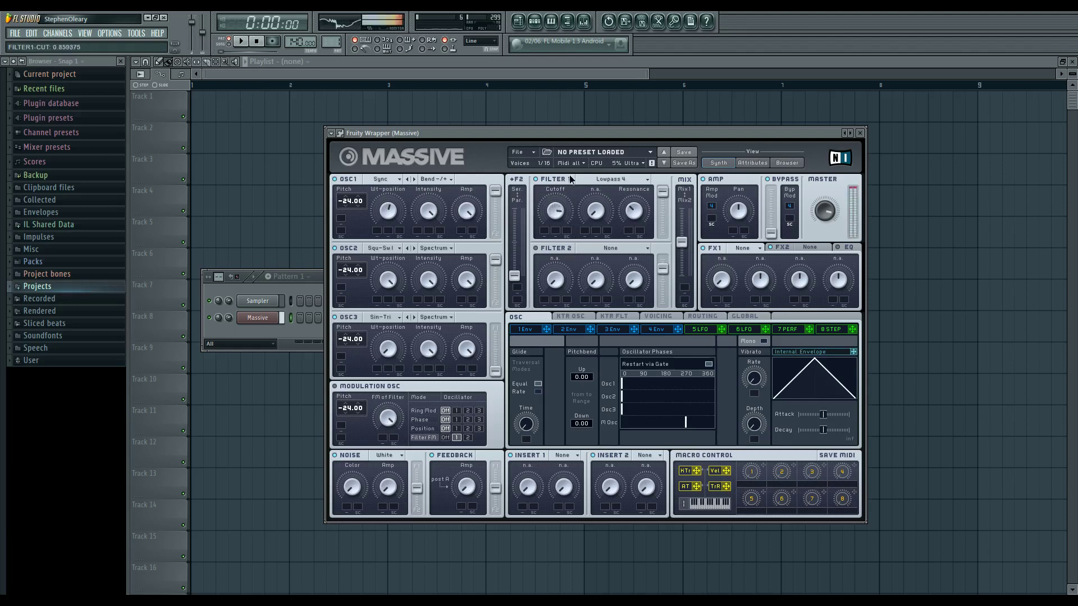
{"action": "key", "text": "x"}
{"action": "key", "text": "c"}
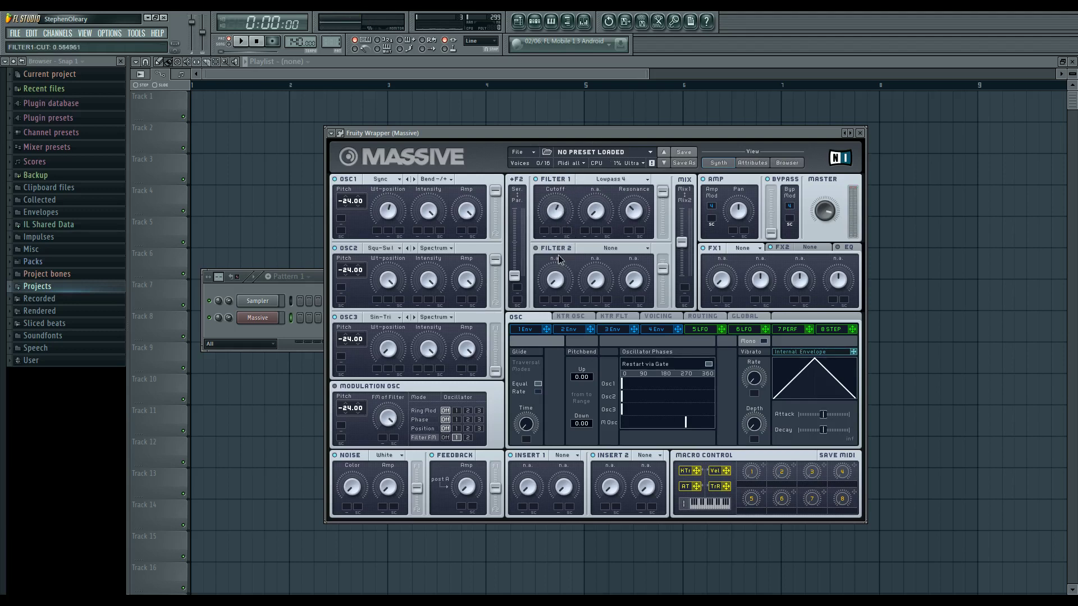
{"action": "left_click_drag", "start_coordinate": [558, 255], "coordinate": [566, 227]}
{"action": "key", "text": "c"}
{"action": "mouse_move", "coordinate": [631, 211]}
{"action": "left_mouse_down"}
{"action": "mouse_move", "coordinate": [642, 183]}
{"action": "mouse_move", "coordinate": [625, 234]}
{"action": "mouse_move", "coordinate": [635, 195]}
{"action": "mouse_move", "coordinate": [631, 218]}
{"action": "left_mouse_up"}
{"action": "left_click_drag", "start_coordinate": [560, 224], "coordinate": [553, 203]}
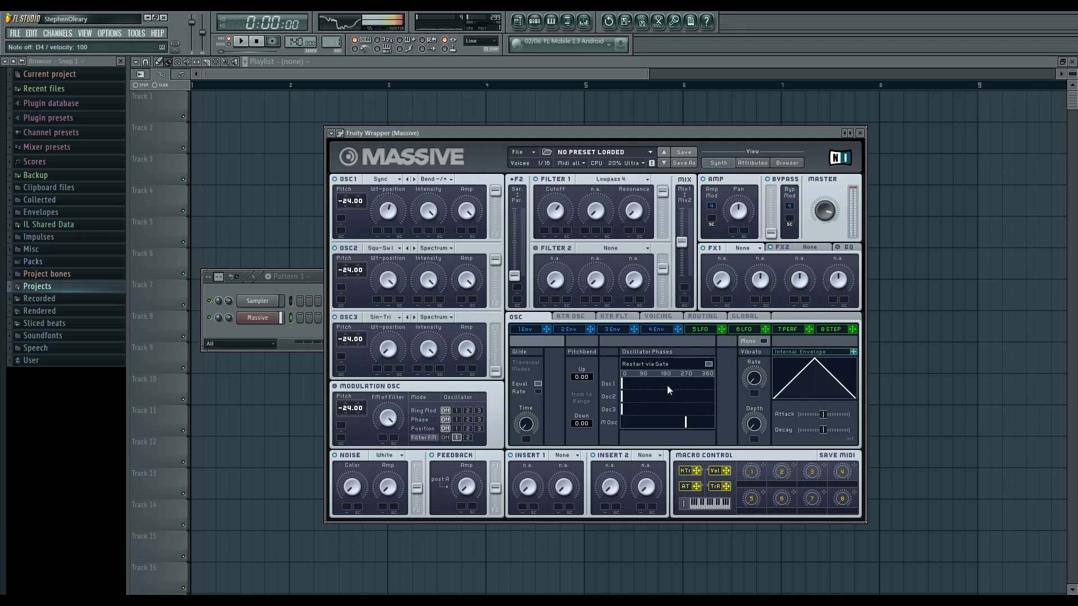
Toggle Restart via Gate and sweep the modulation oscillator's start phase, leaving it at about 270 degrees.
{"action": "left_click", "coordinate": [709, 364]}
{"action": "left_click", "coordinate": [709, 364]}
{"action": "left_click_drag", "start_coordinate": [682, 427], "coordinate": [615, 426]}
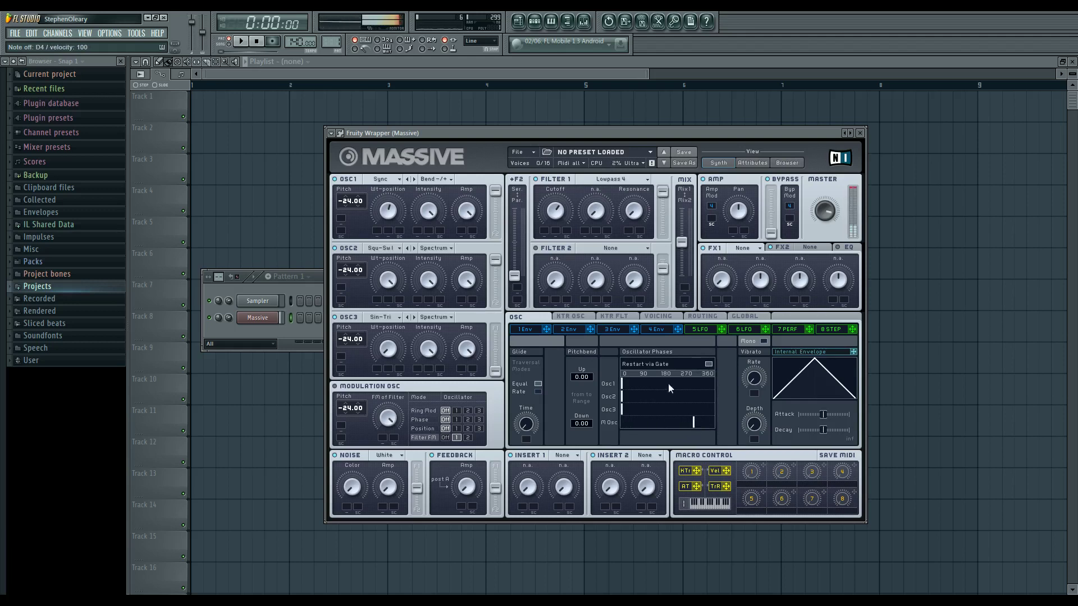
{"action": "mouse_move", "coordinate": [681, 426]}
{"action": "left_mouse_down"}
{"action": "mouse_move", "coordinate": [612, 426]}
{"action": "mouse_move", "coordinate": [692, 423]}
{"action": "left_mouse_up"}
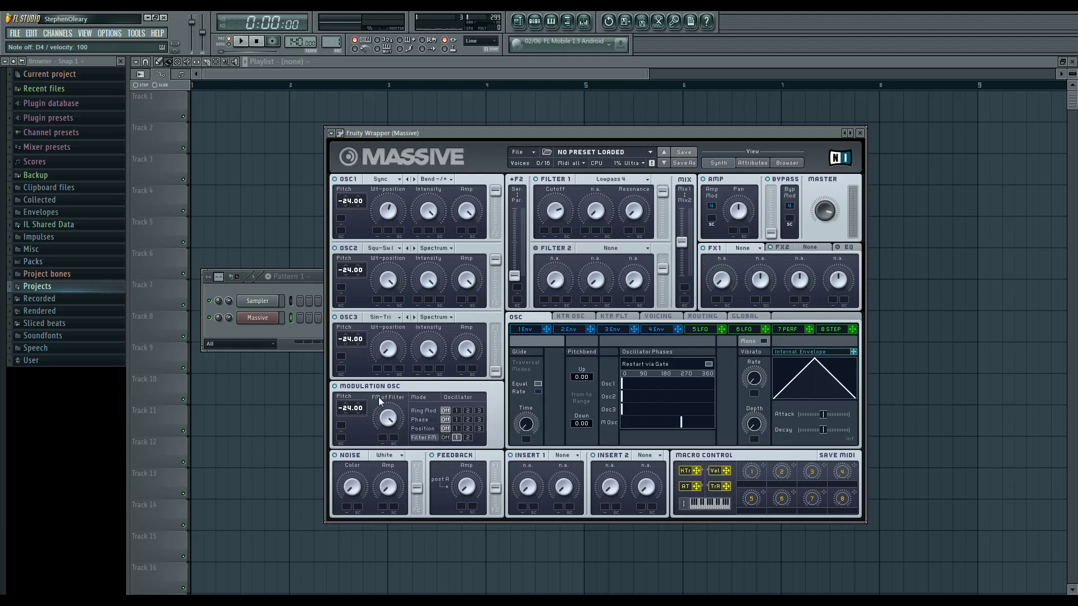
{"action": "left_click", "coordinate": [698, 422]}
{"action": "mouse_move", "coordinate": [701, 422]}
{"action": "left_mouse_down"}
{"action": "mouse_move", "coordinate": [639, 419]}
{"action": "mouse_move", "coordinate": [688, 425]}
{"action": "left_mouse_up"}
Lower Filter 1's Cutoff to its midpoint and sweep the modulation oscillator's phase down and back to about 270 degrees.
{"action": "left_click_drag", "start_coordinate": [557, 216], "coordinate": [557, 234]}
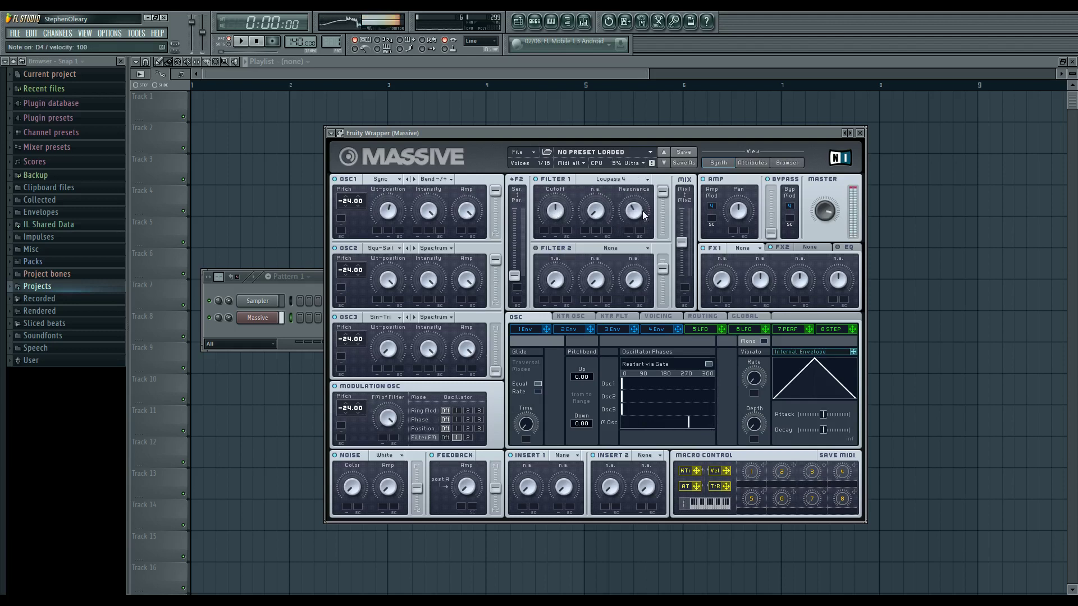
{"action": "mouse_move", "coordinate": [672, 415]}
{"action": "left_mouse_down"}
{"action": "mouse_move", "coordinate": [700, 425]}
{"action": "mouse_move", "coordinate": [655, 424]}
{"action": "left_mouse_up"}
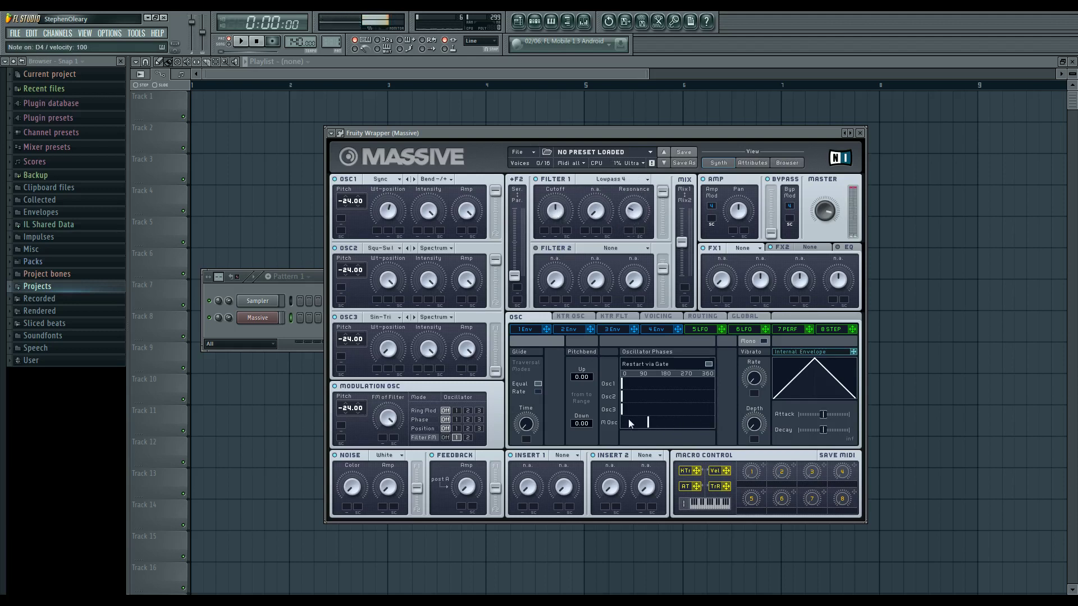
{"action": "left_click_drag", "start_coordinate": [628, 420], "coordinate": [692, 424]}
{"action": "left_click_drag", "start_coordinate": [686, 422], "coordinate": [688, 422]}
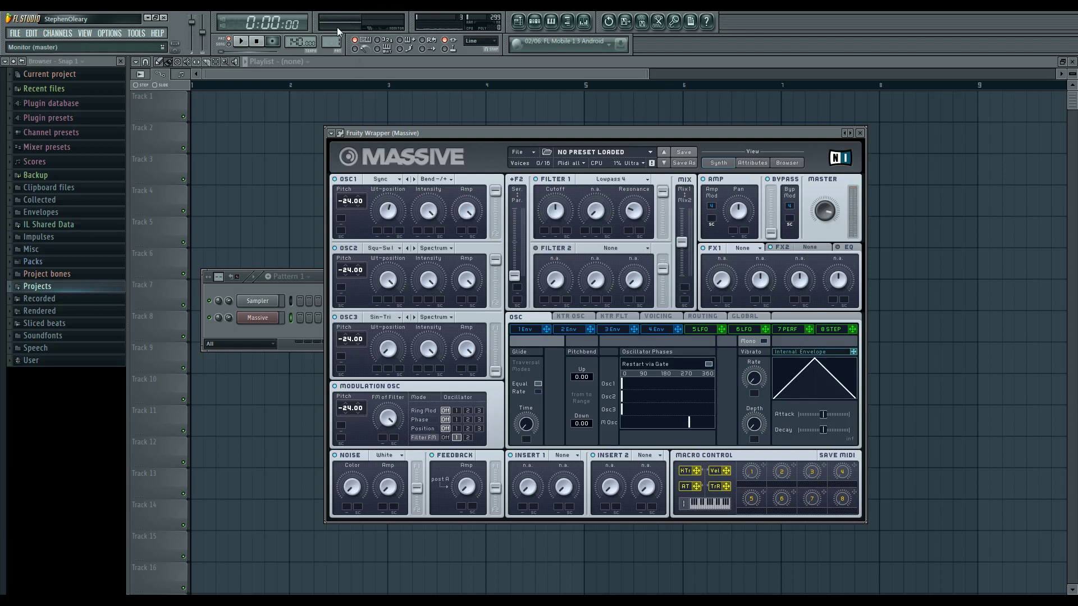
{"action": "key", "text": "c"}
{"action": "mouse_move", "coordinate": [470, 132]}
{"action": "left_mouse_down"}
{"action": "mouse_move", "coordinate": [483, 143]}
{"action": "mouse_move", "coordinate": [451, 148]}
{"action": "mouse_move", "coordinate": [475, 142]}
{"action": "left_mouse_up"}
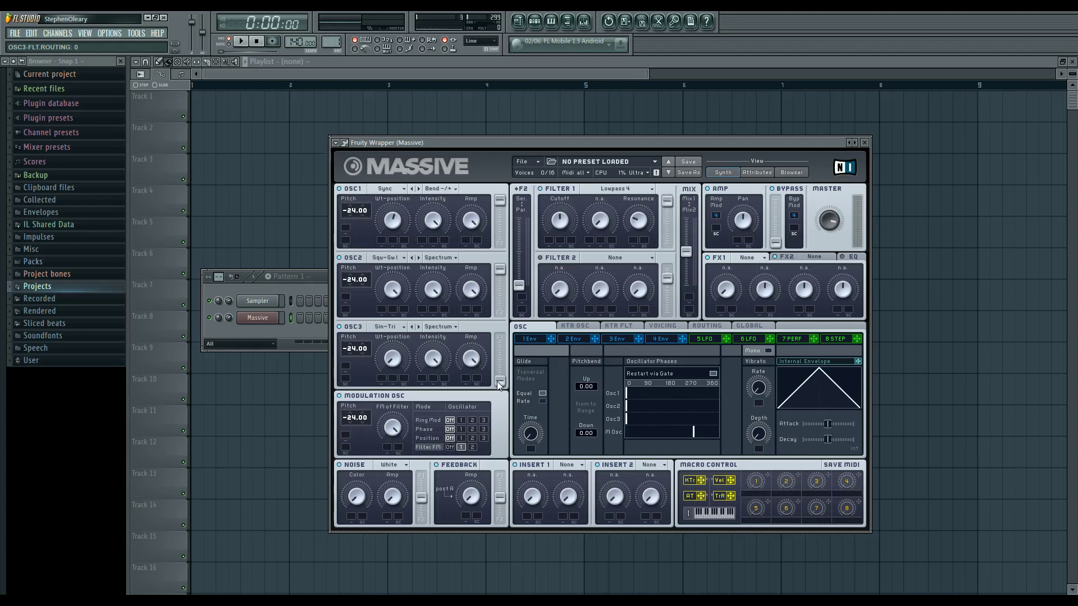
{"action": "key", "text": "z"}
{"action": "left_click_drag", "start_coordinate": [470, 147], "coordinate": [509, 146]}
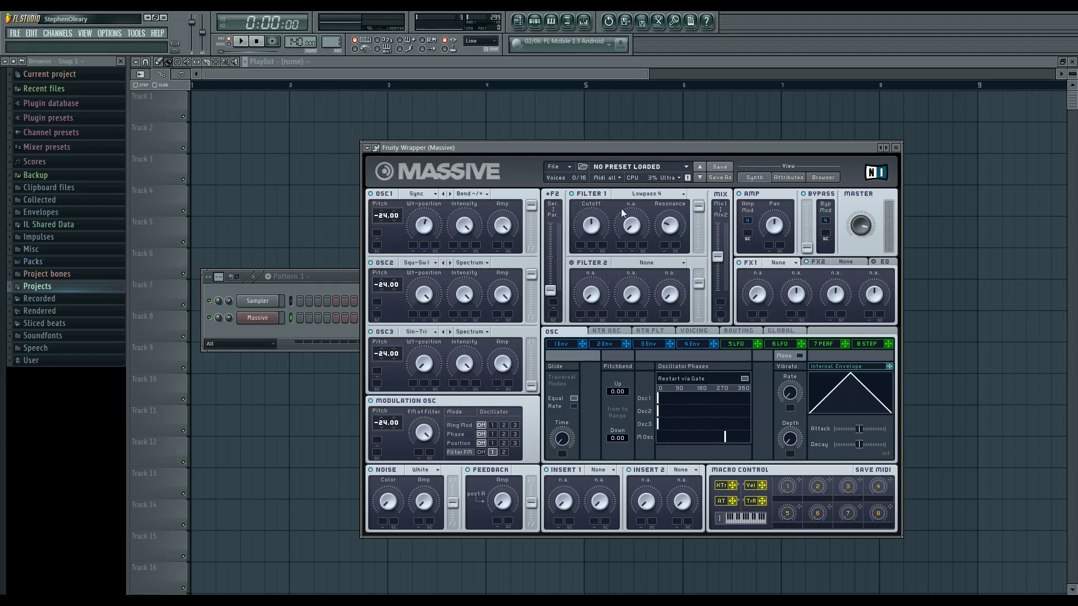
{"action": "left_click_drag", "start_coordinate": [611, 148], "coordinate": [612, 150]}
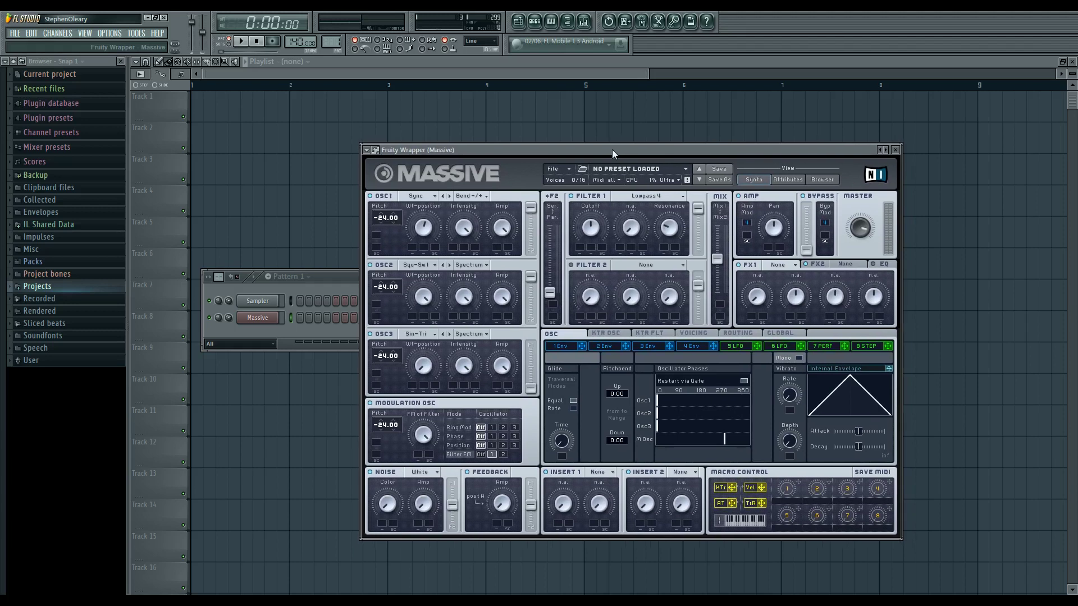
Audition the patch with repeated notes while nudging OSC1's filter routing fader at the Filter 1 end.
{"action": "key", "text": "b"}
{"action": "key", "text": "b"}
{"action": "key", "text": "b"}
{"action": "left_click_drag", "start_coordinate": [530, 210], "coordinate": [530, 212]}
{"action": "key", "text": "c"}
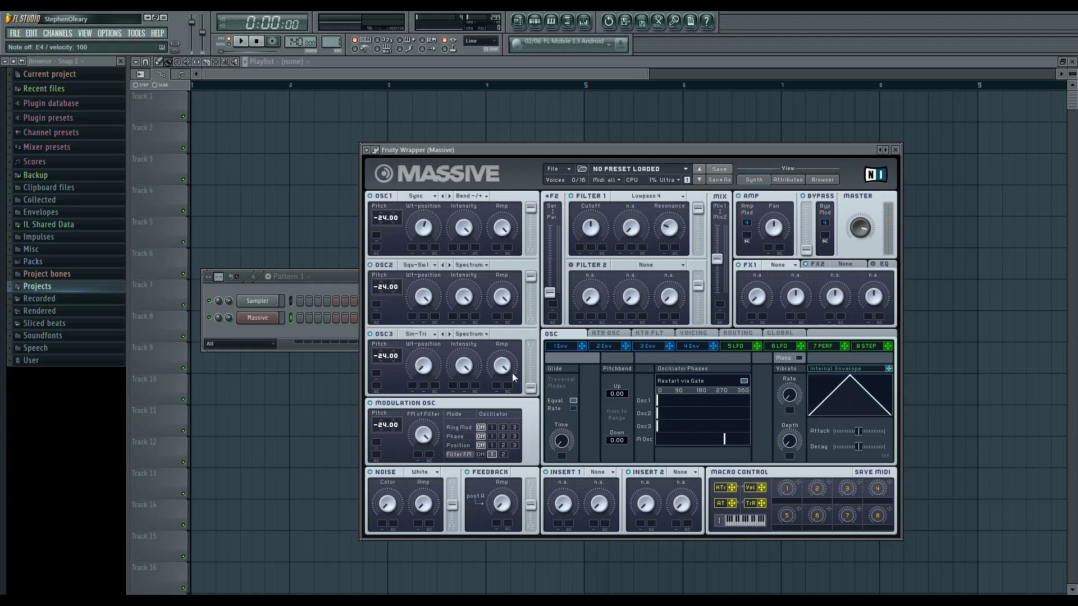
Assign the modulation oscillator's Filter FM to filter 1 and shift its start phase slightly lower.
{"action": "left_click", "coordinate": [491, 454]}
{"action": "key", "text": "c"}
{"action": "mouse_move", "coordinate": [717, 438]}
{"action": "left_mouse_down"}
{"action": "mouse_move", "coordinate": [690, 443]}
{"action": "mouse_move", "coordinate": [739, 444]}
{"action": "mouse_move", "coordinate": [676, 440]}
{"action": "mouse_move", "coordinate": [705, 437]}
{"action": "left_mouse_up"}
Set OSC1's Intensity to 1 and play a test note.
{"action": "left_click", "coordinate": [467, 219]}
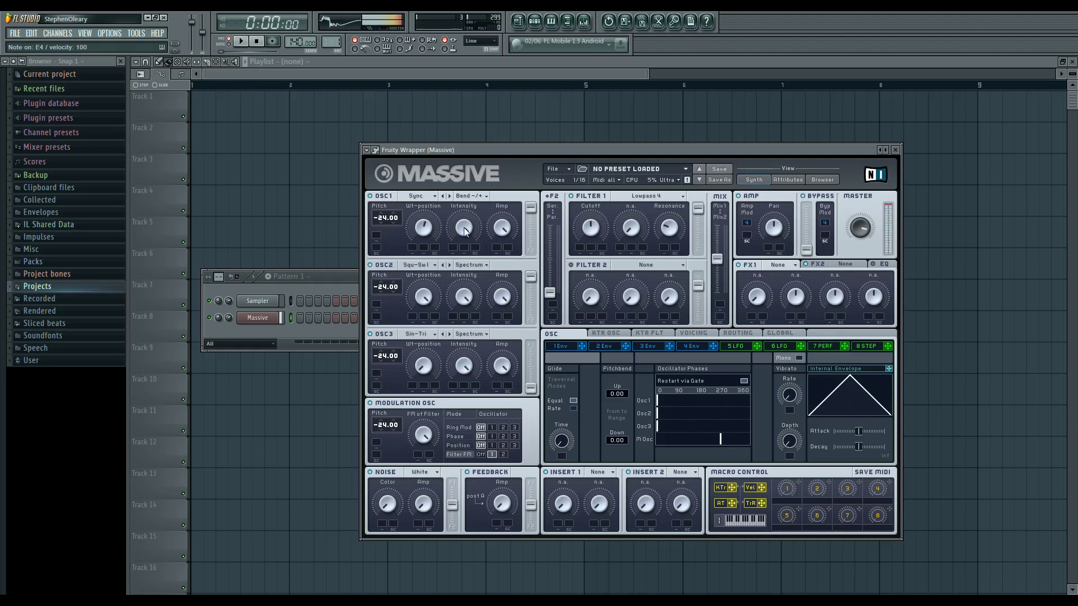
{"action": "left_click_drag", "start_coordinate": [463, 228], "coordinate": [476, 180]}
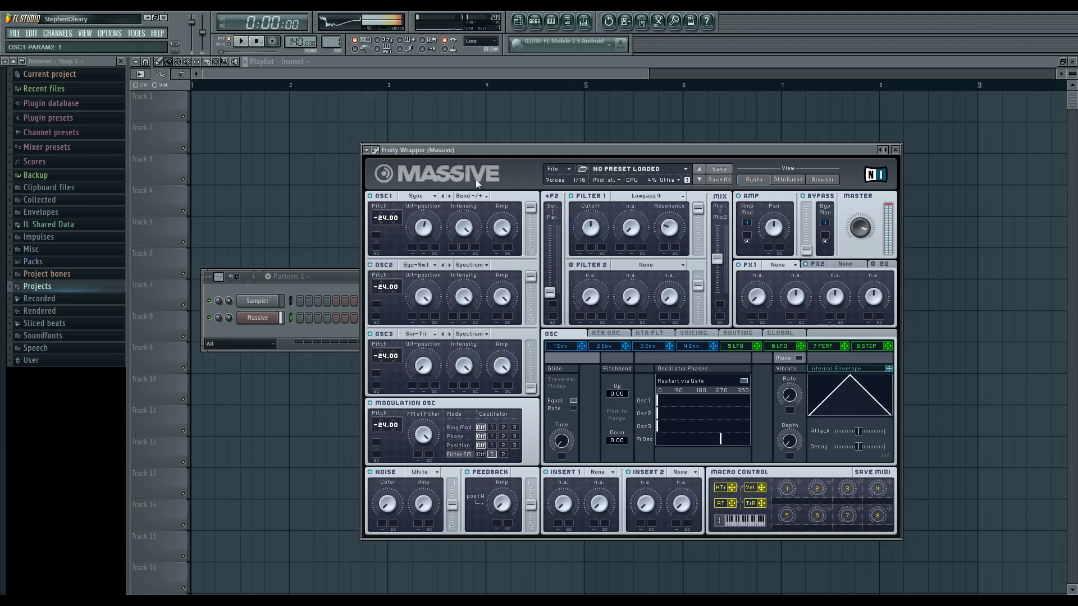
{"action": "key", "text": "z"}
{"action": "left_click_drag", "start_coordinate": [526, 151], "coordinate": [513, 145]}
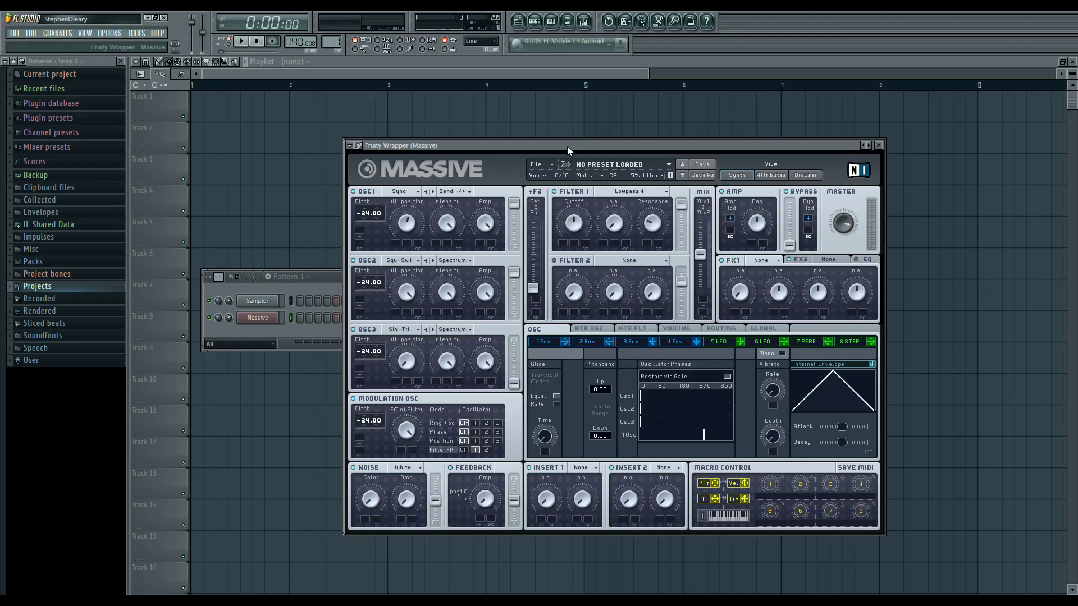
{"action": "mouse_move", "coordinate": [566, 149]}
{"action": "left_mouse_down"}
{"action": "mouse_move", "coordinate": [588, 151]}
{"action": "mouse_move", "coordinate": [556, 174]}
{"action": "mouse_move", "coordinate": [563, 161]}
{"action": "left_mouse_up"}
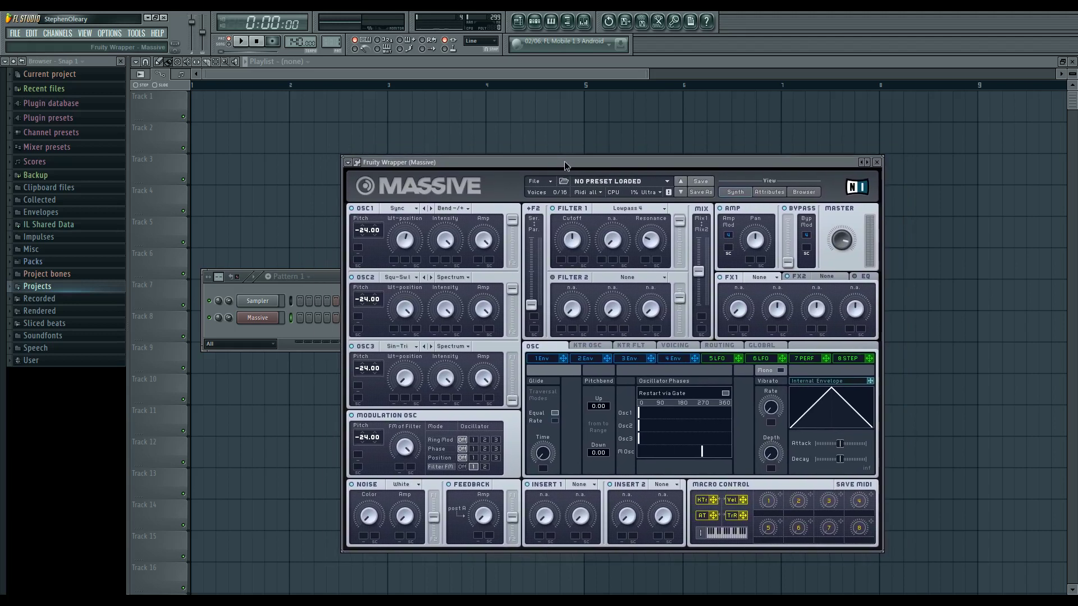